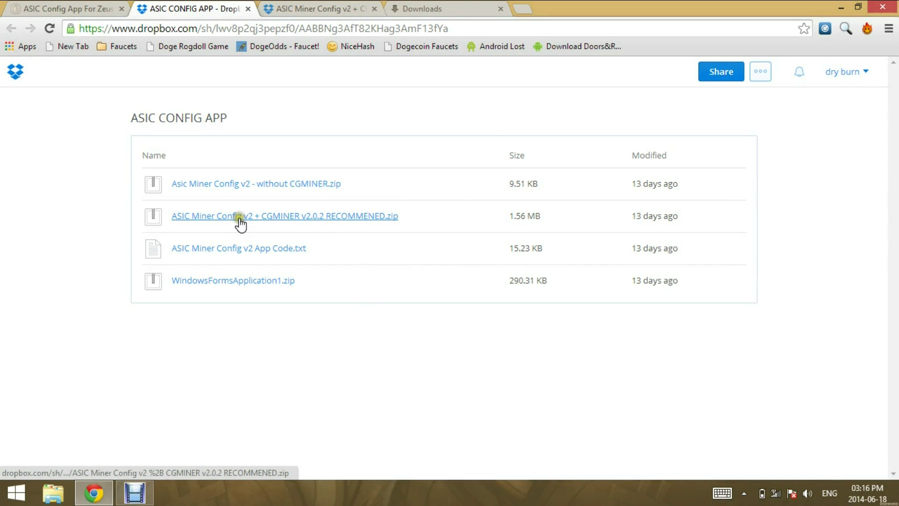
Download 'ASIC Miner Config v2 + CGMINER v2.0.2 RECOMMENED.zip' from the Dropbox folder
click(344, 220)
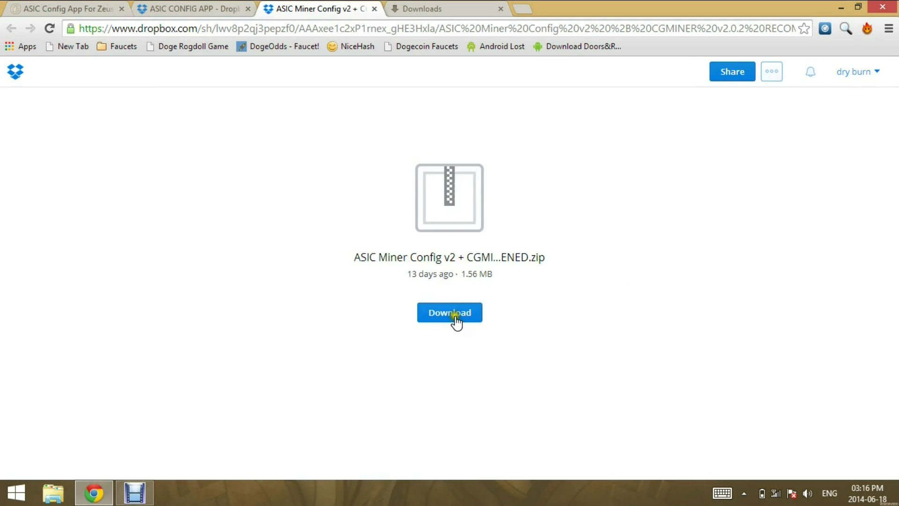
click(454, 317)
Copy the 'ASIC Miner Config v2 + CGMINER v2.0.2' folder from the downloaded zip to the desktop
click(418, 8)
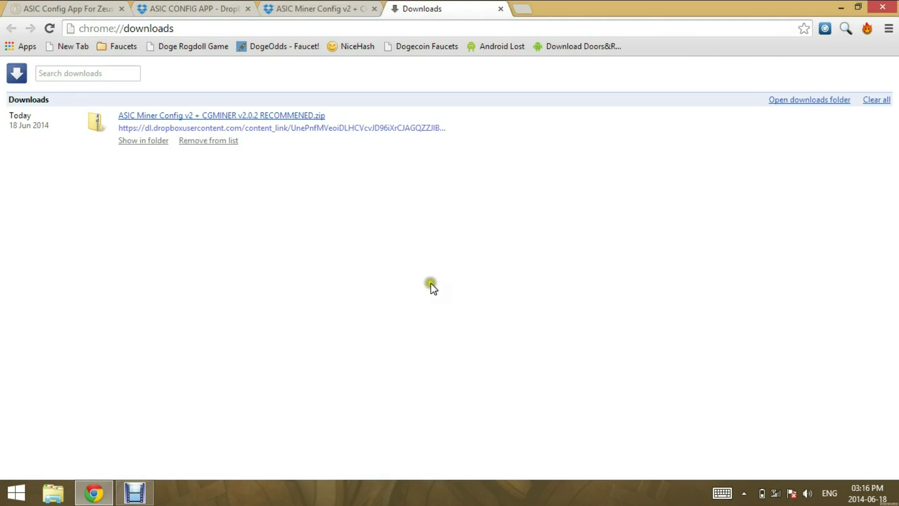
click(149, 143)
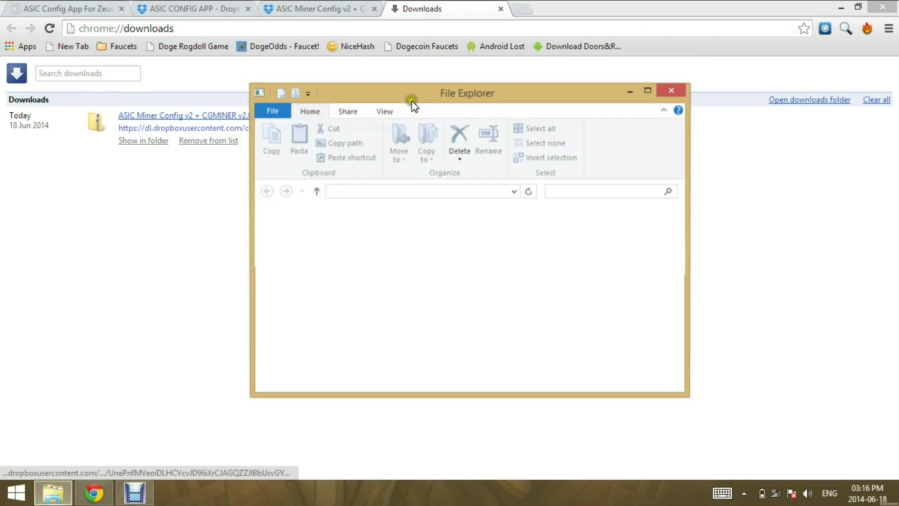
click(675, 89)
click(264, 108)
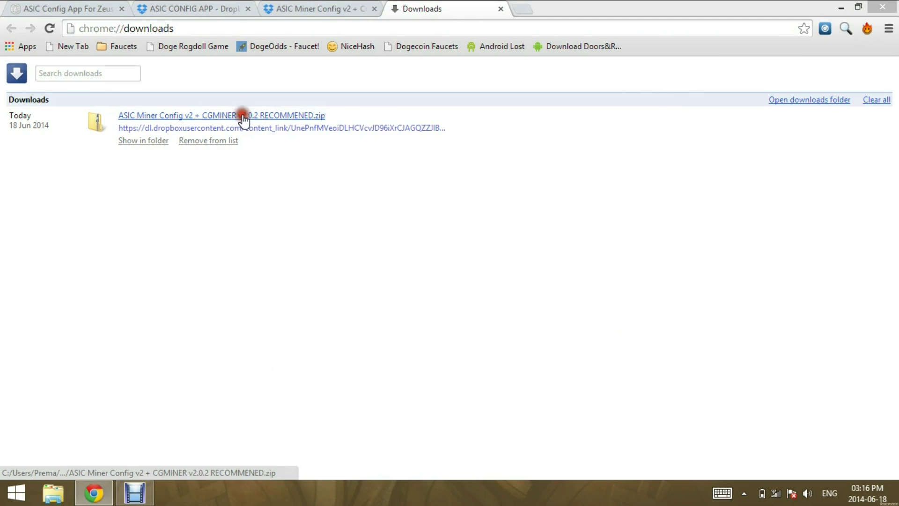
click(847, 9)
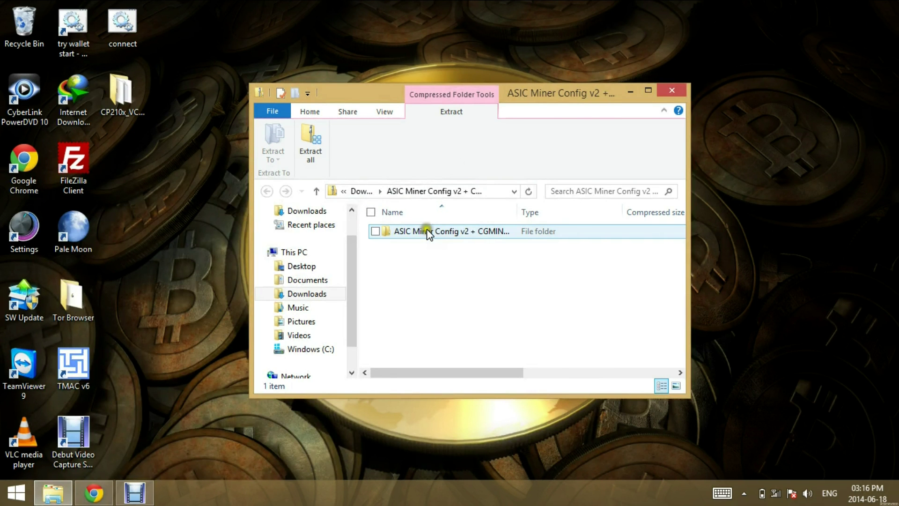
drag(427, 232, 127, 163)
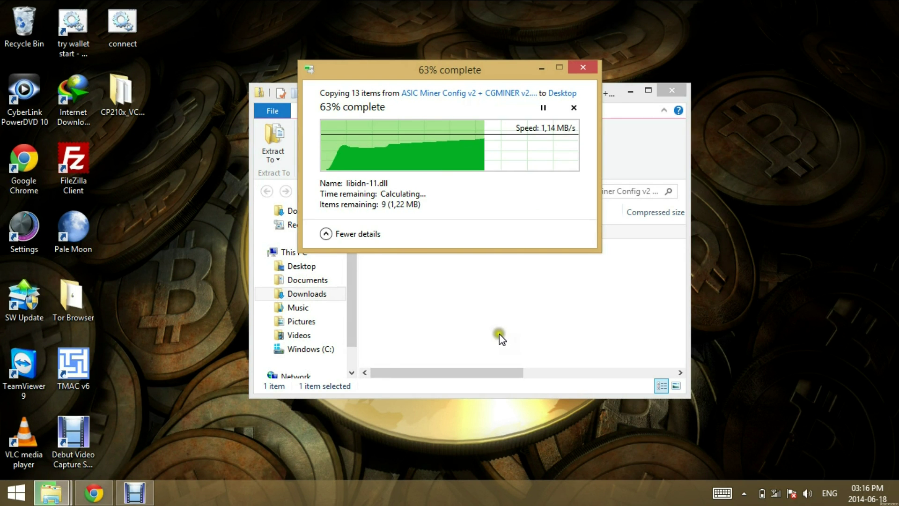
click(678, 90)
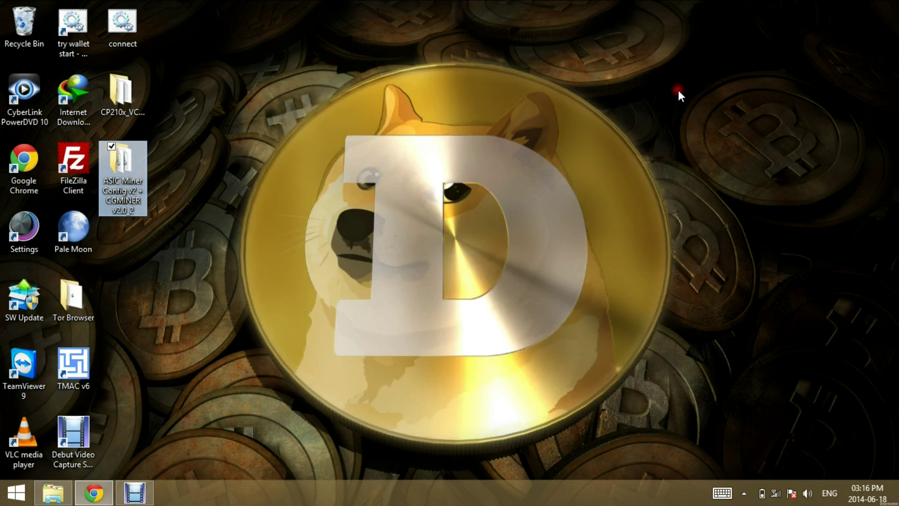
Launch ASIC Miner Config v2 from the extracted desktop folder, allowing it past SmartScreen
double_click(119, 170)
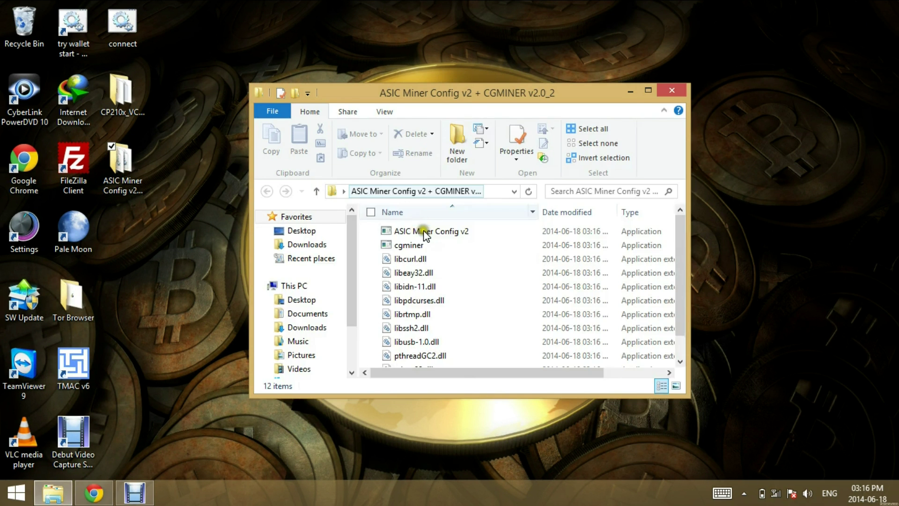
click(425, 232)
right_click(467, 232)
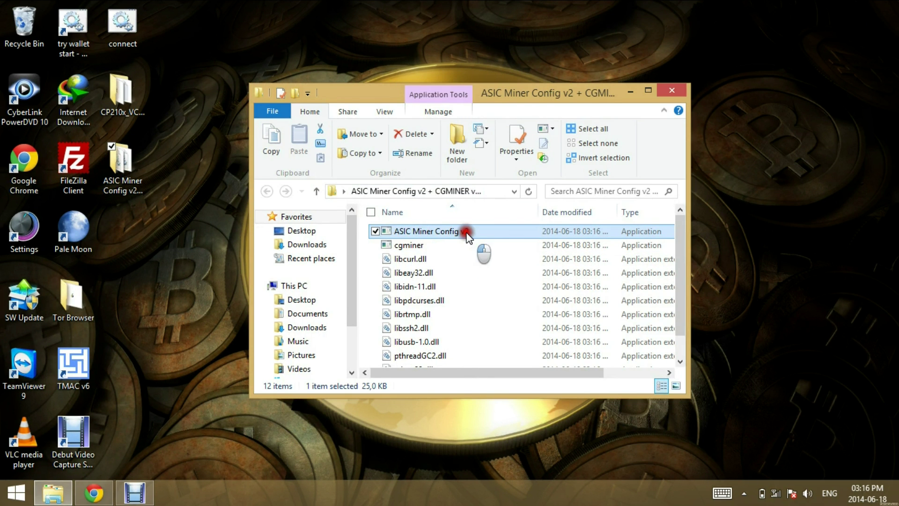
click(577, 220)
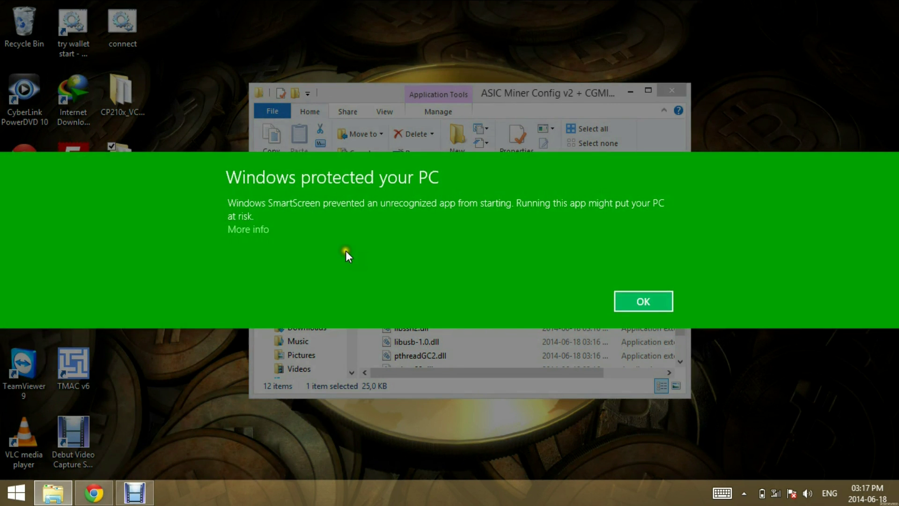
click(270, 232)
click(546, 301)
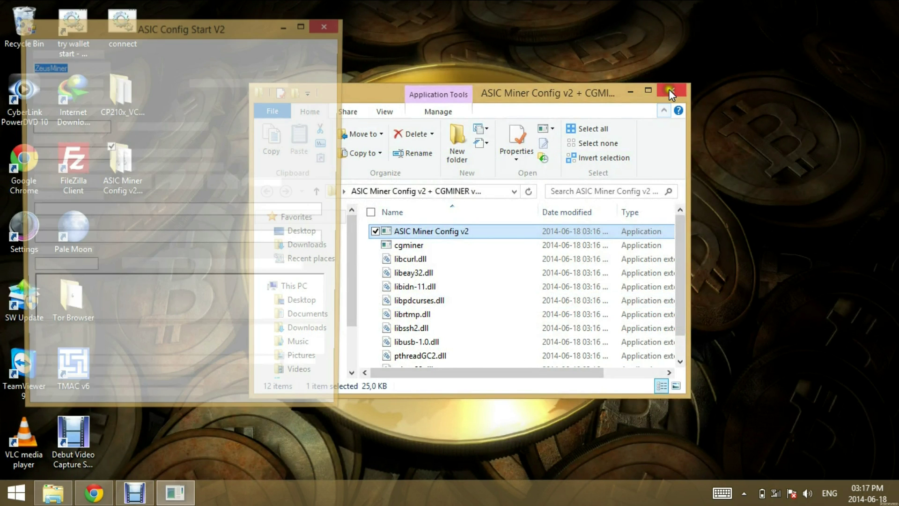
drag(180, 34, 306, 30)
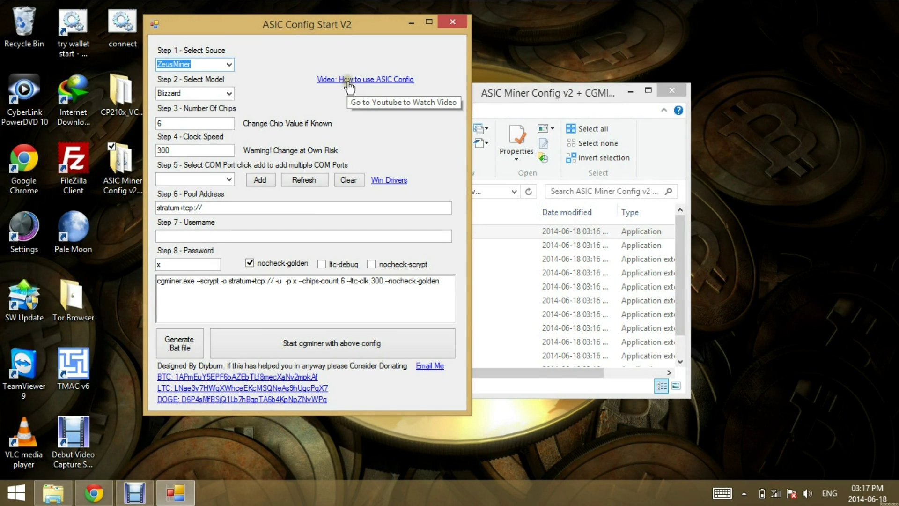
click(228, 66)
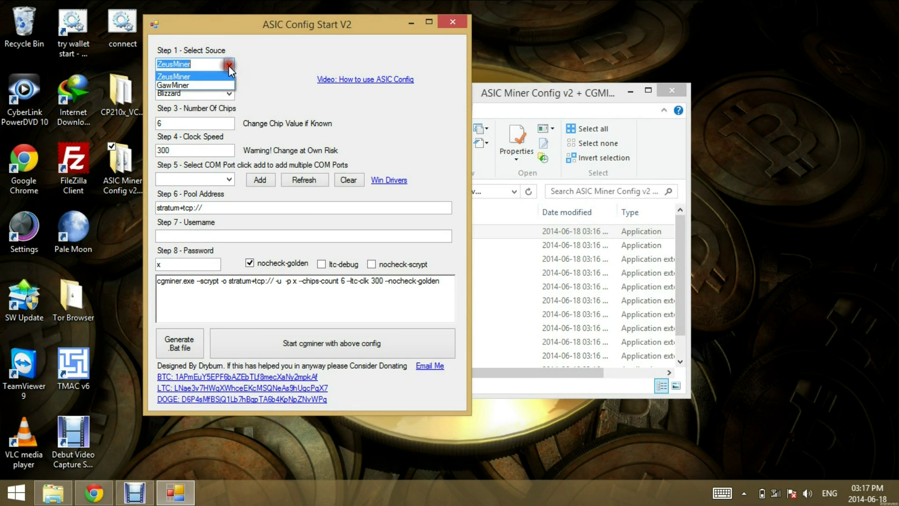
click(203, 86)
click(227, 98)
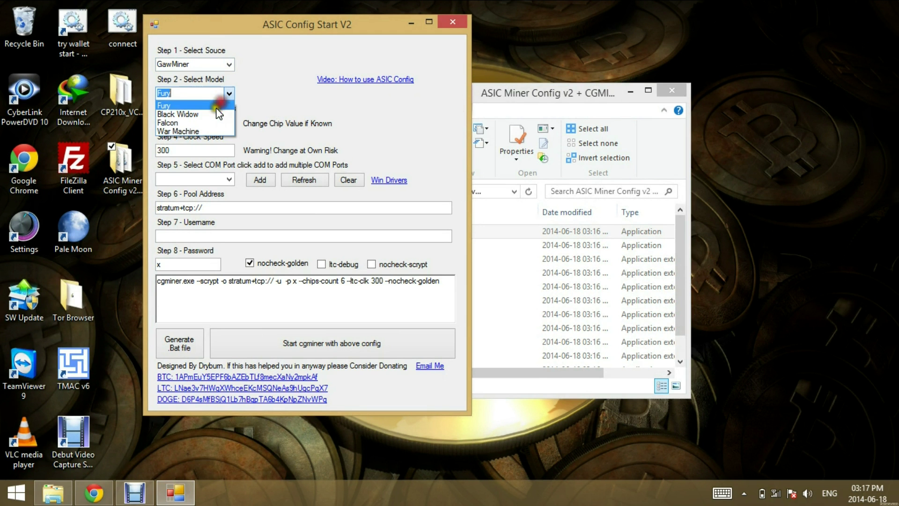
click(226, 101)
click(228, 95)
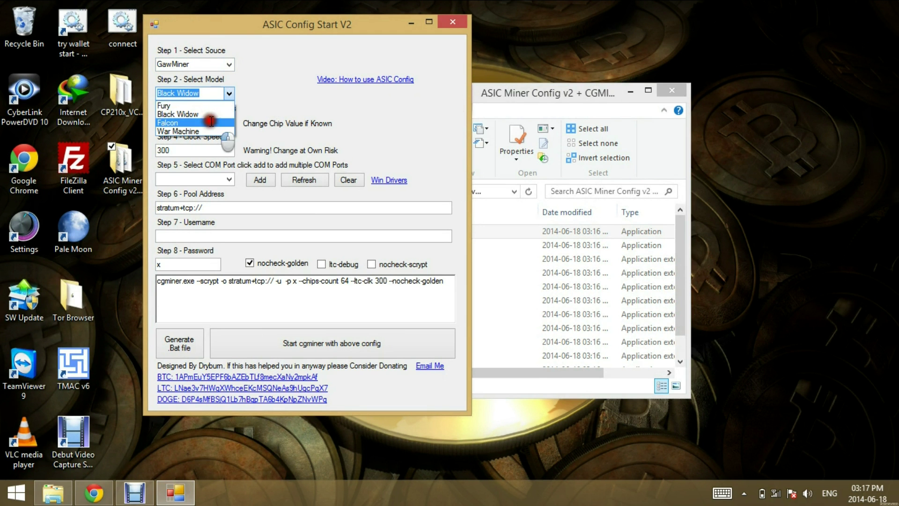
click(209, 122)
click(230, 94)
click(201, 131)
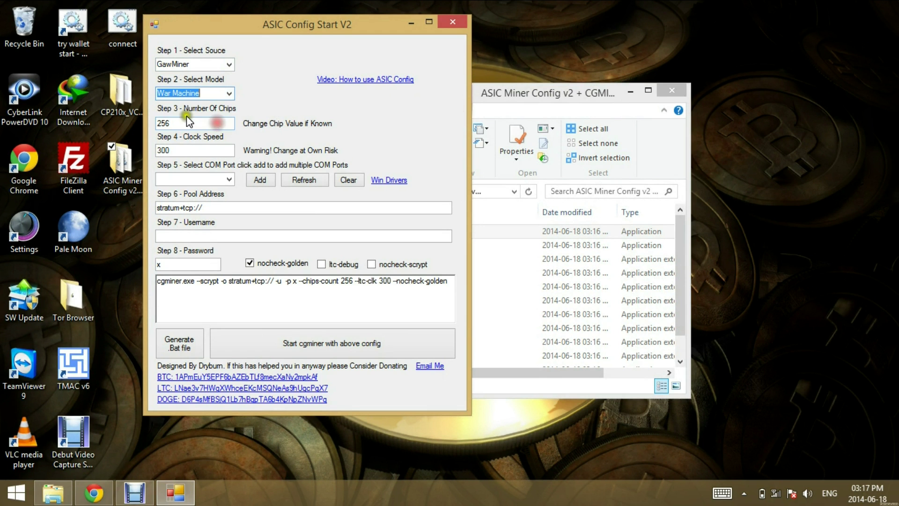
click(228, 65)
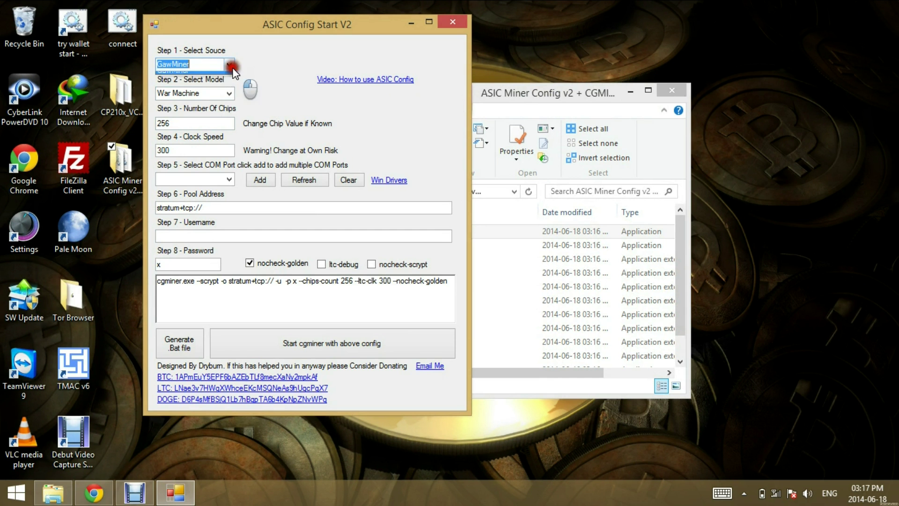
click(202, 77)
click(227, 94)
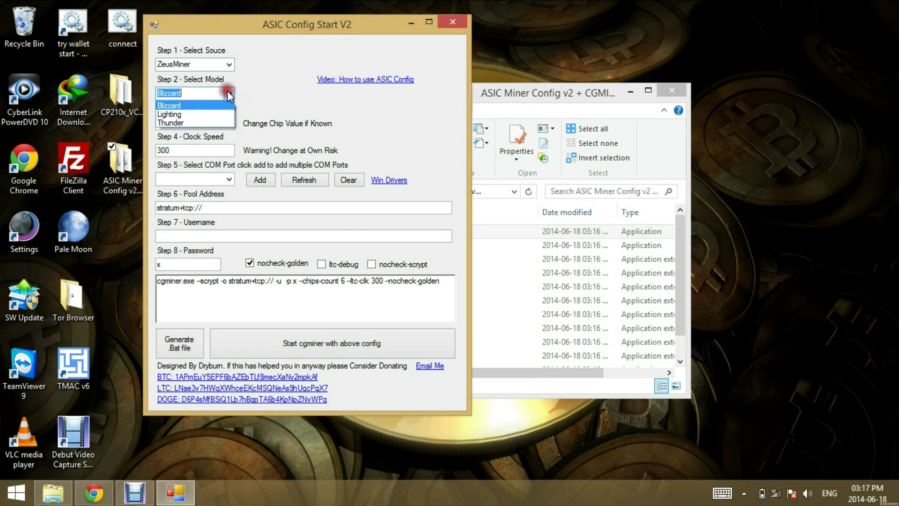
click(223, 109)
click(228, 94)
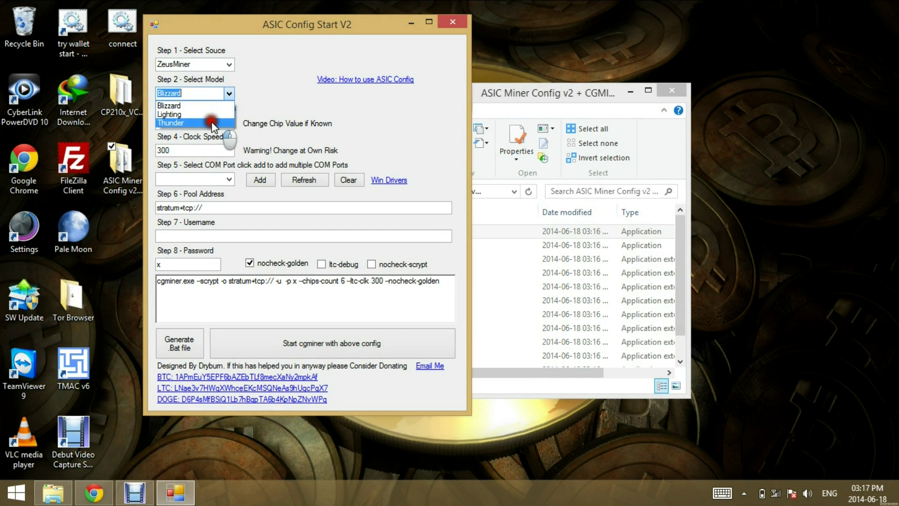
click(208, 123)
click(228, 93)
click(199, 106)
click(208, 125)
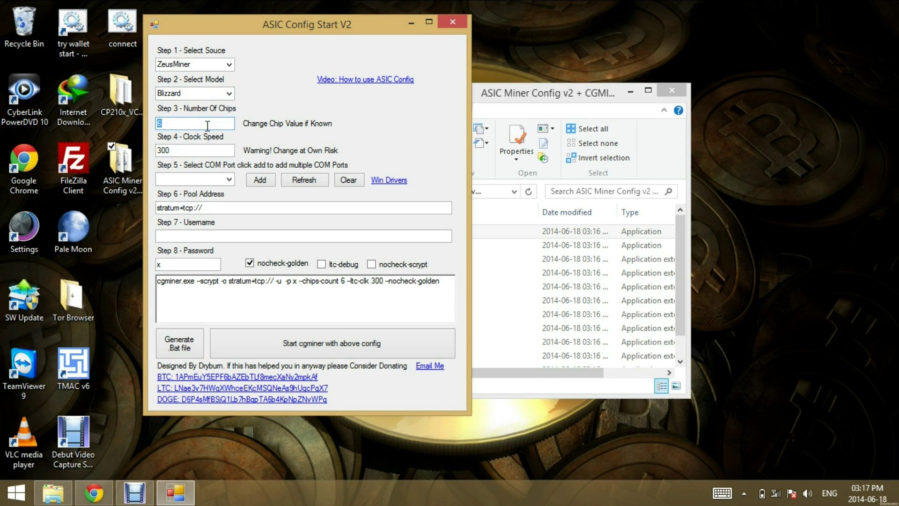
double_click(207, 122)
click(209, 122)
click(205, 152)
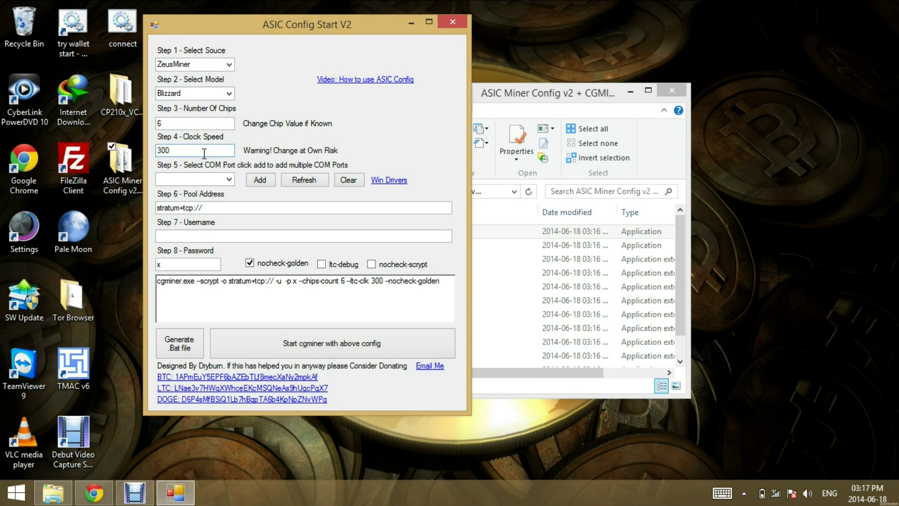
Choose COM6 in the Step 5 COM Port dropdown
click(228, 182)
click(229, 180)
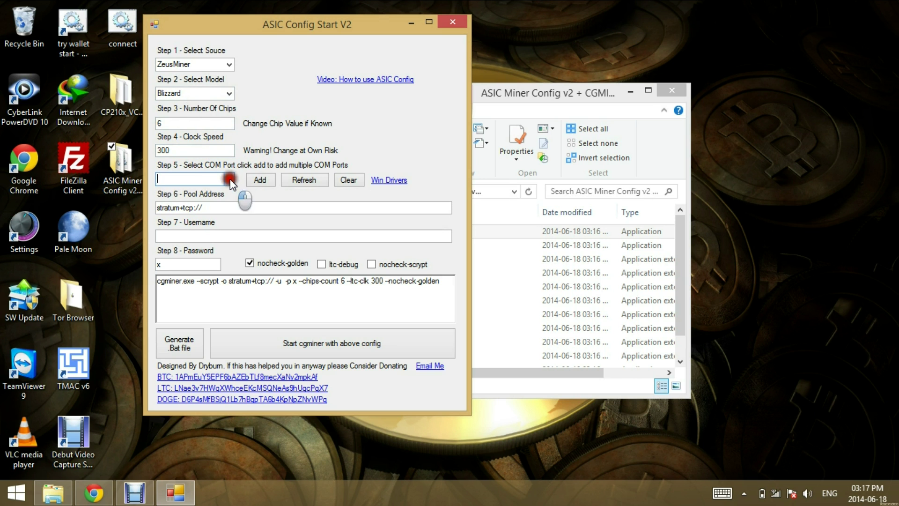
click(230, 178)
click(229, 181)
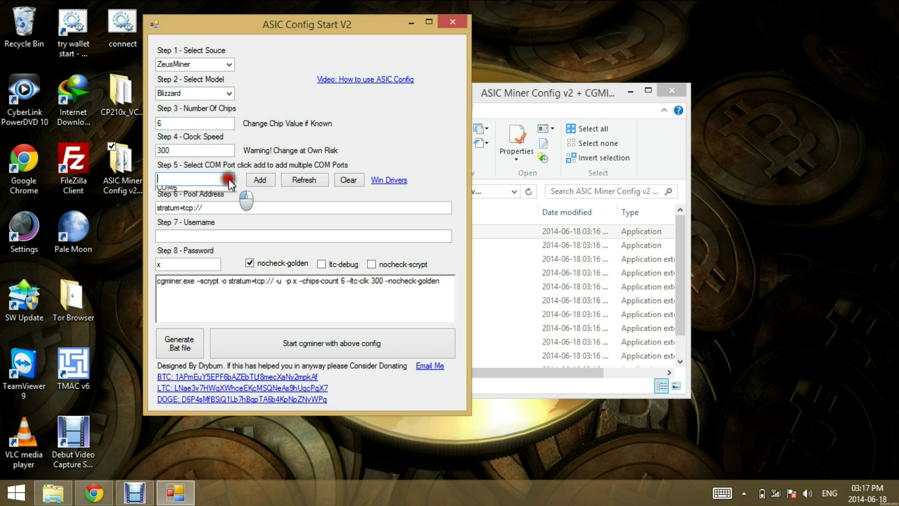
click(229, 179)
click(227, 191)
click(229, 179)
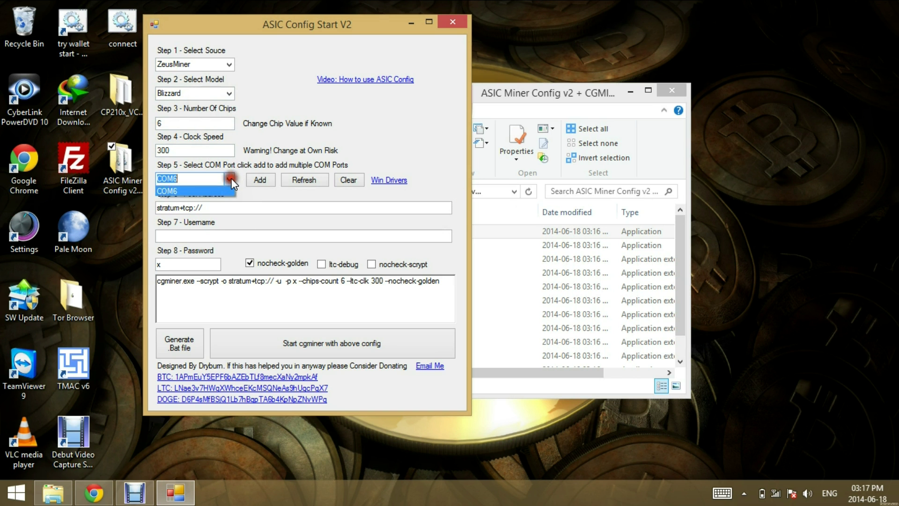
click(229, 179)
click(228, 178)
click(230, 180)
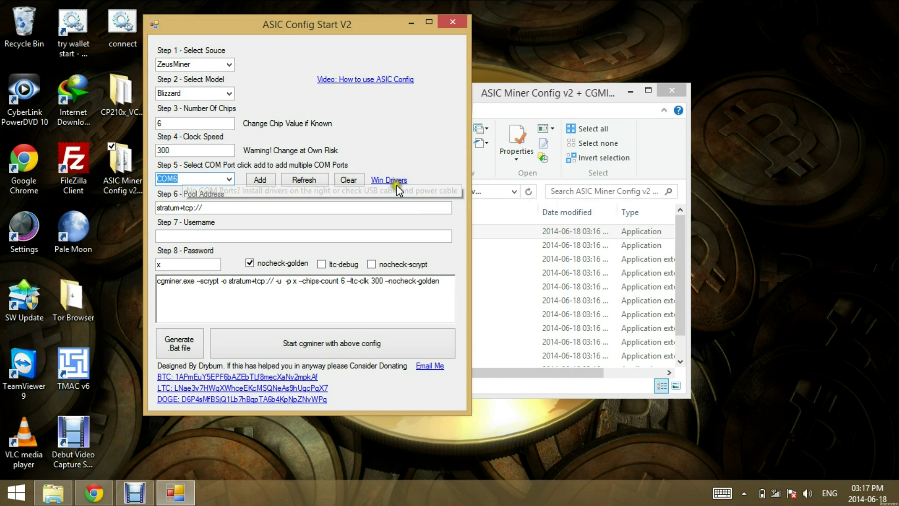
click(133, 99)
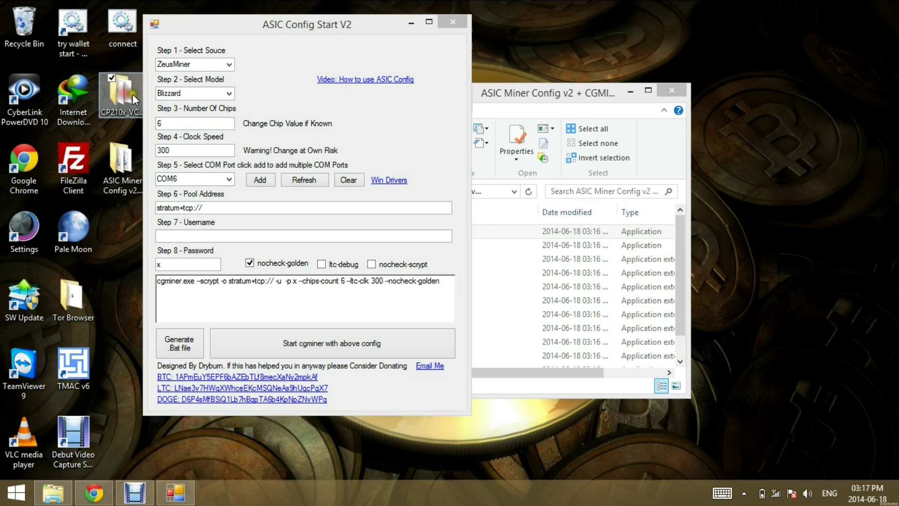
Install the CP210x drivers with CP210xVCPInstaller_x86, accepting the licence agreement
double_click(133, 99)
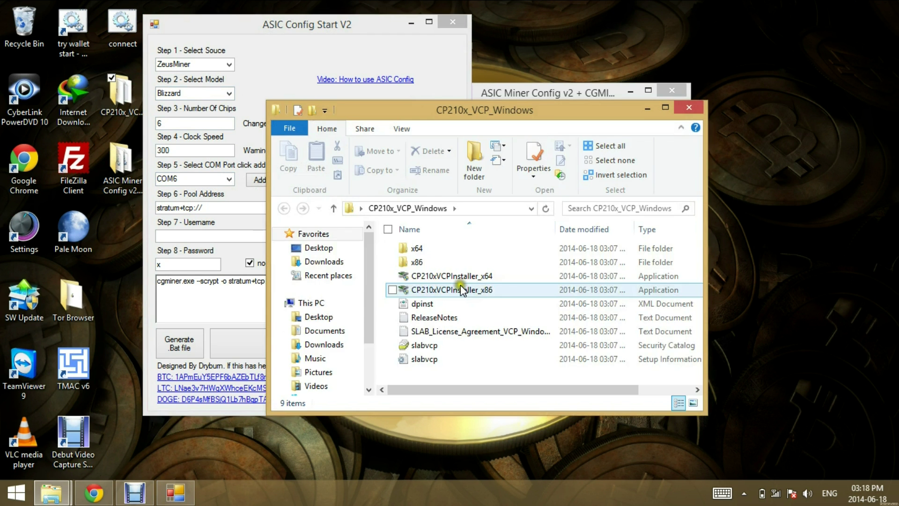
click(489, 290)
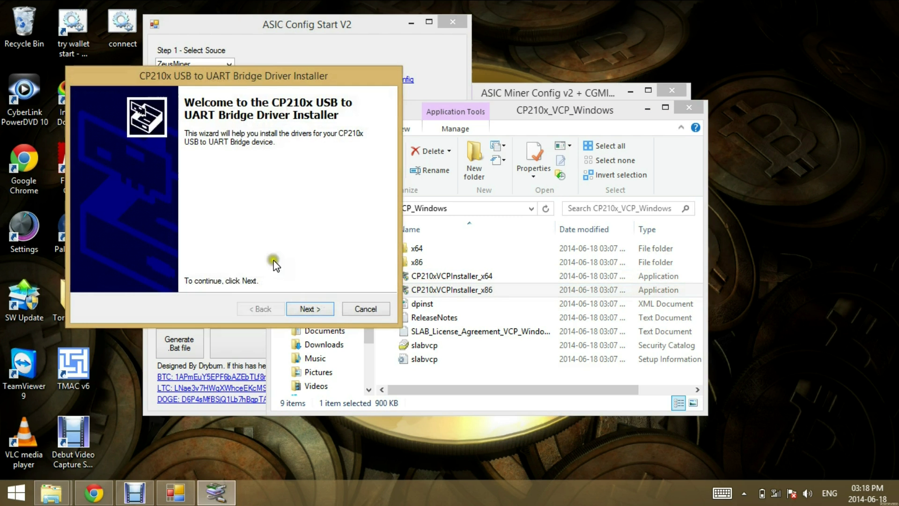
click(320, 309)
click(181, 260)
click(307, 309)
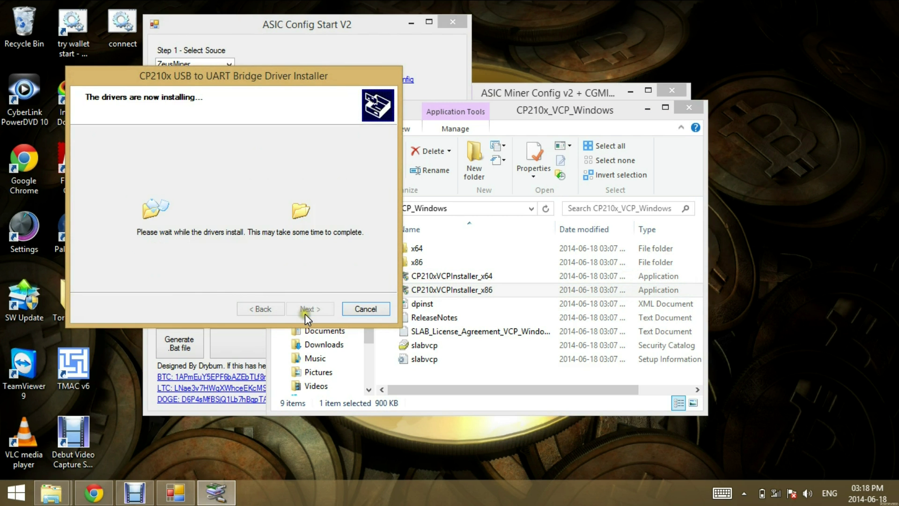
click(689, 107)
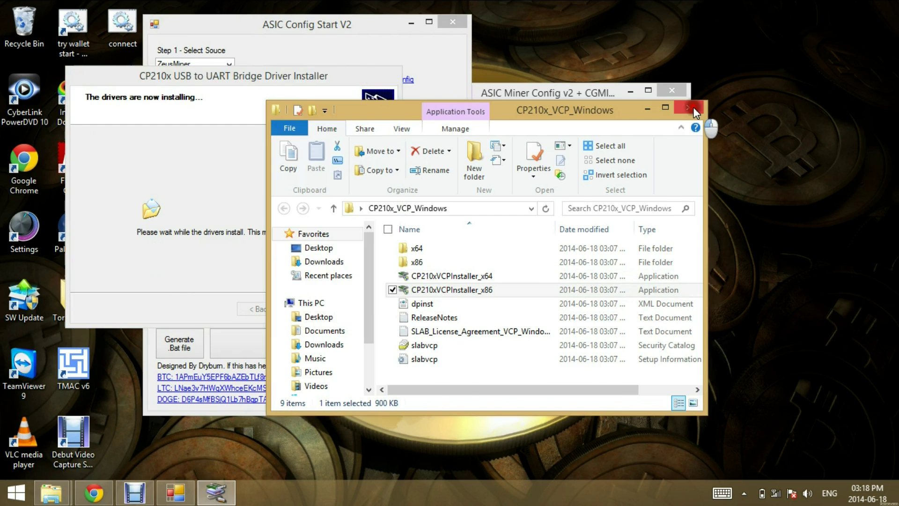
drag(279, 89, 775, 36)
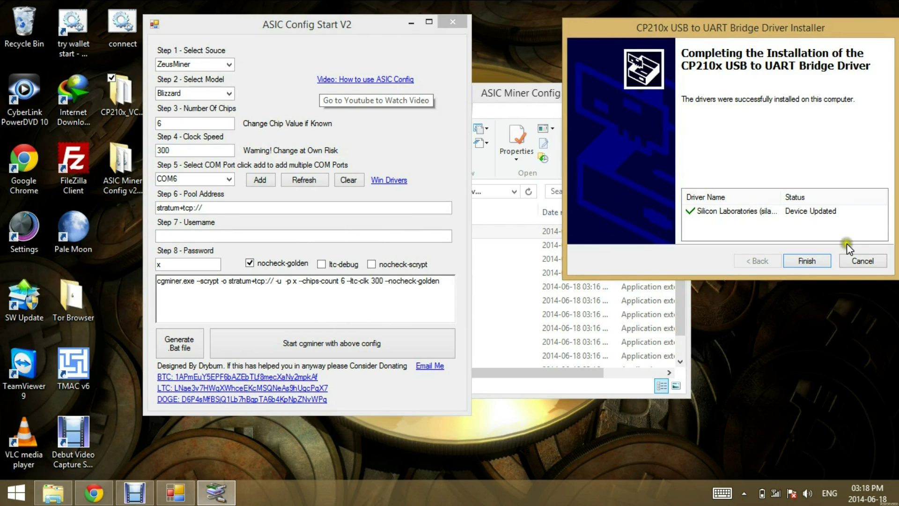
Finish the driver installer, refresh the COM port list, and select the newly detected COM9
click(807, 261)
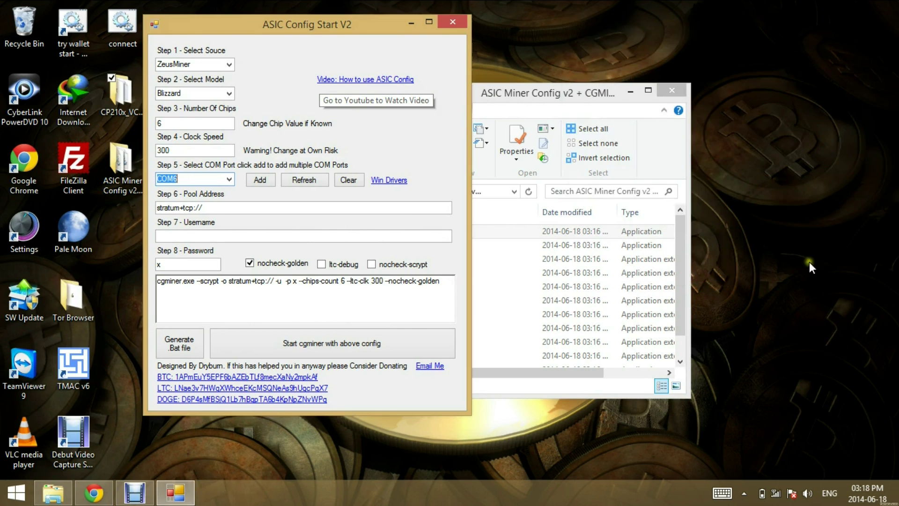
click(228, 179)
click(228, 178)
click(228, 178)
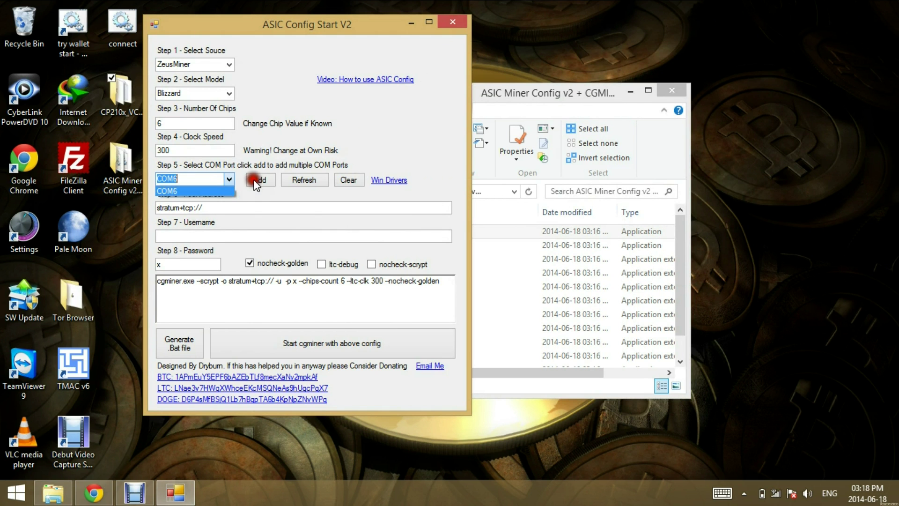
click(295, 180)
click(227, 181)
click(260, 180)
click(295, 180)
click(229, 179)
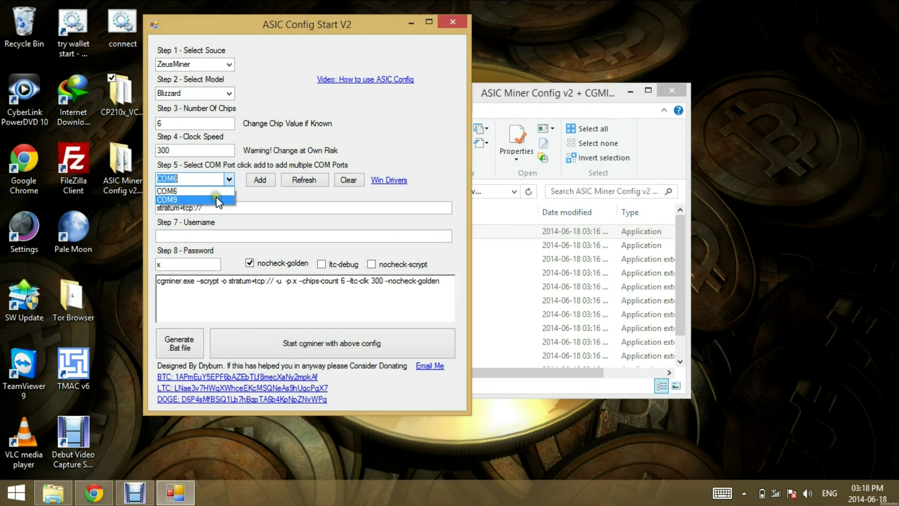
click(297, 180)
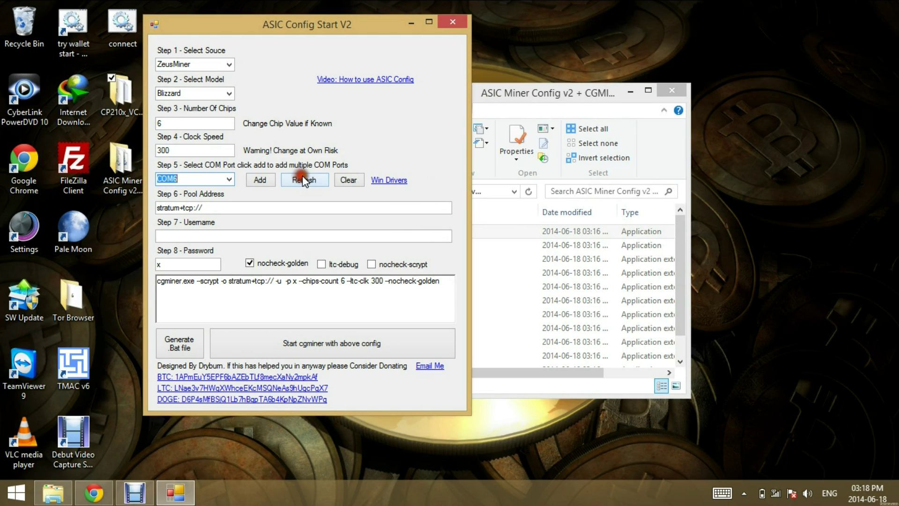
click(229, 179)
click(217, 199)
Set the pool to stratum+tcp://stratum.doge.hashfaster.com:3339 and enter the pool username
double_click(241, 202)
click(245, 205)
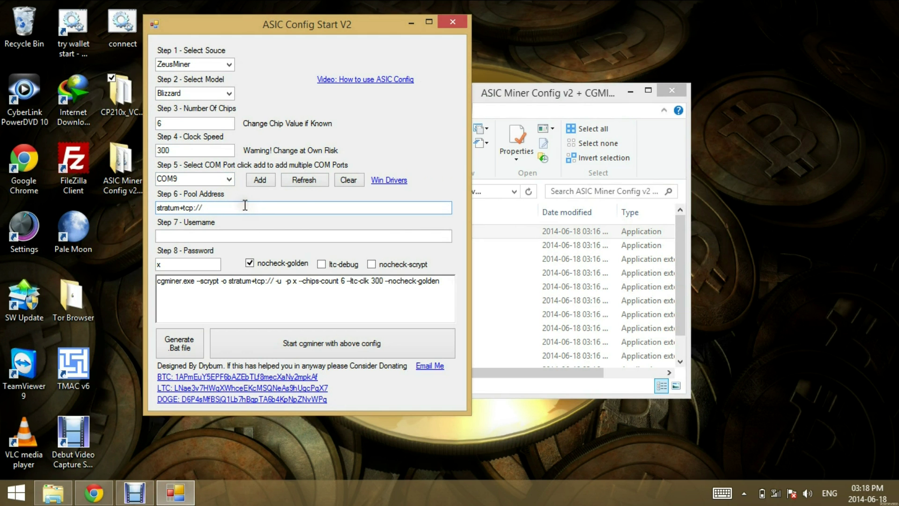
text(stratum.doge.hashfaster.com:3339)
click(237, 235)
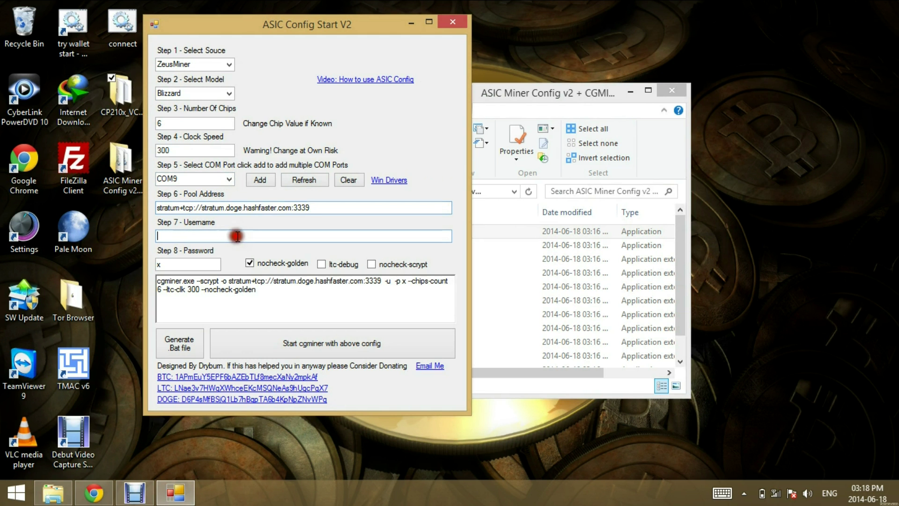
text(drybum)
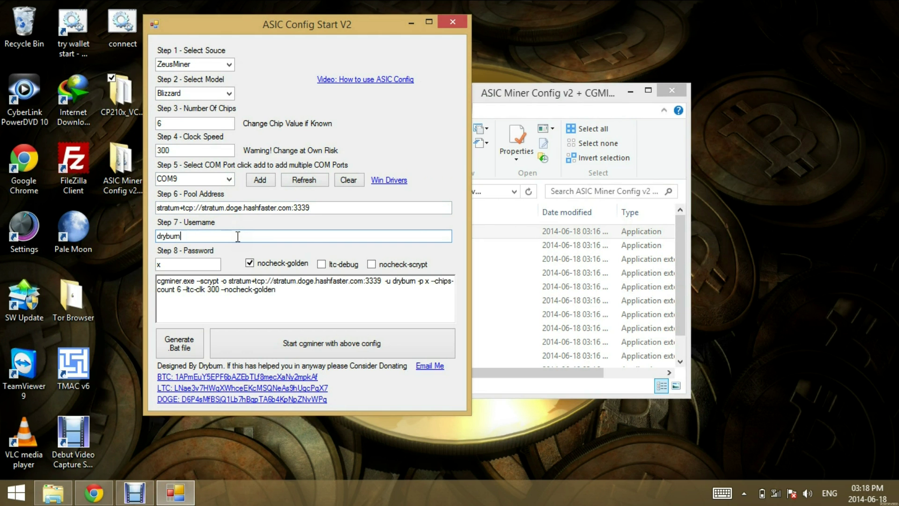
text(.1)
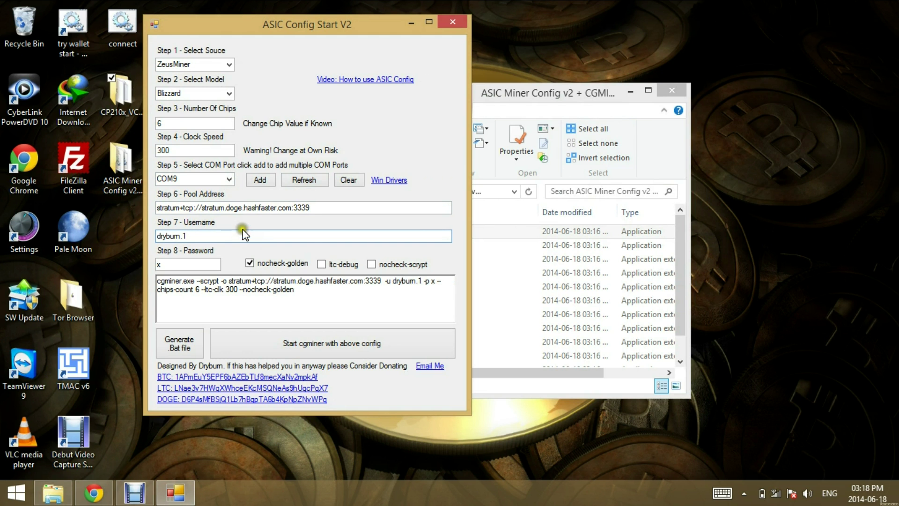
click(316, 207)
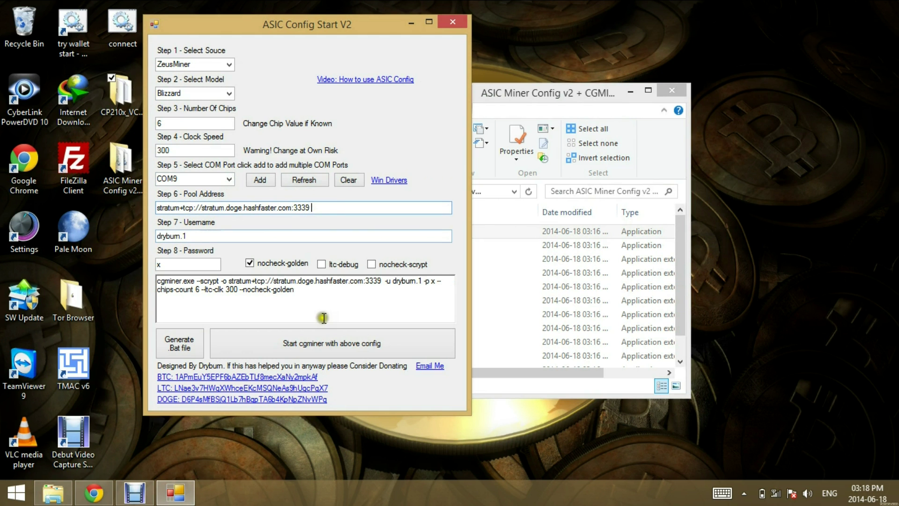
Add COM9 to the cgminer command after dismissing the no-COM-port warning
click(322, 352)
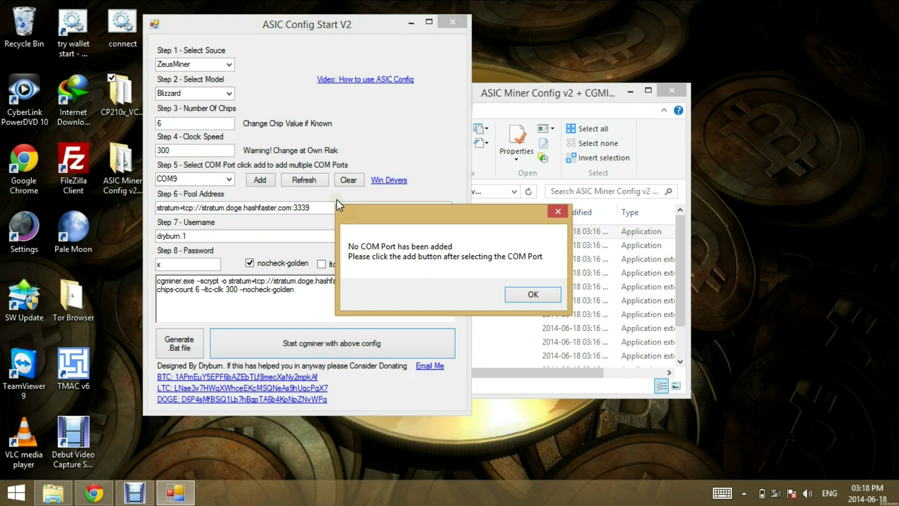
click(528, 295)
click(262, 180)
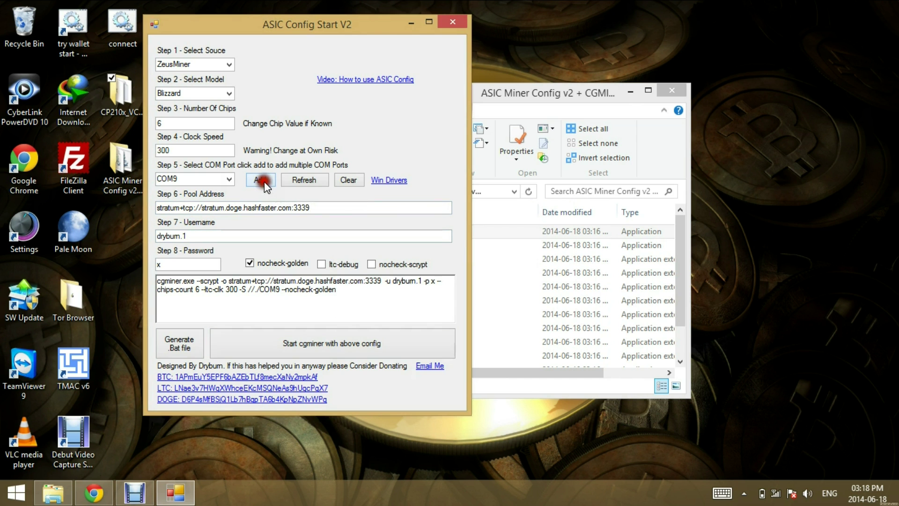
Run cgminer 3.1.1 on COM9, watch the accepted shares, then minimize its console
click(375, 346)
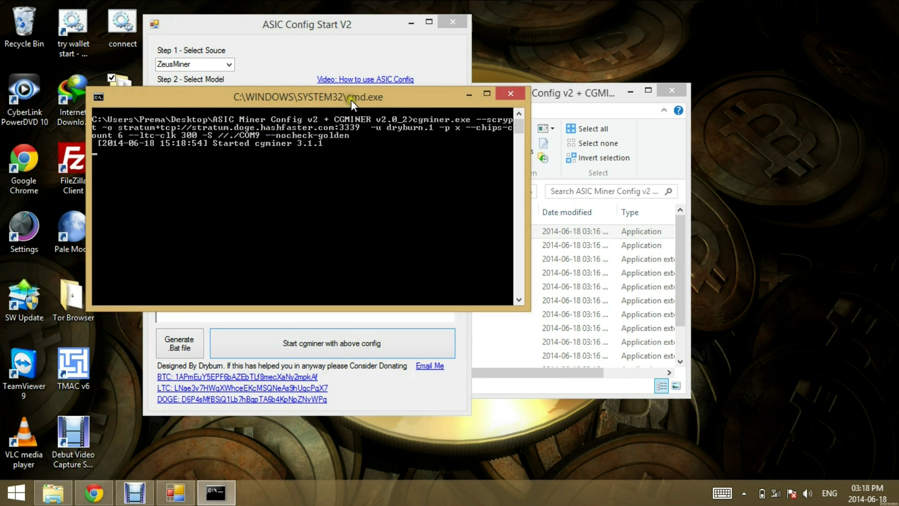
drag(350, 100, 661, 139)
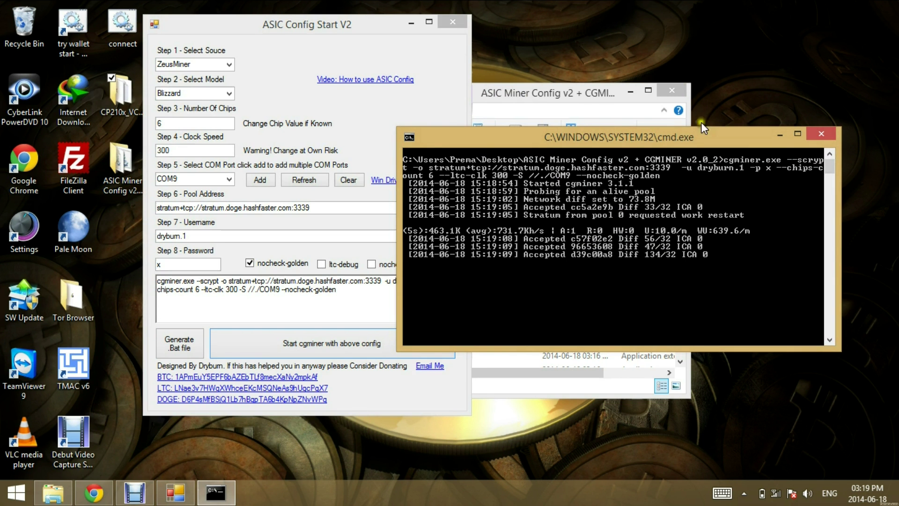
click(779, 135)
Add COM6 so the cgminer command lists -S //./COM6 alongside COM9
click(407, 118)
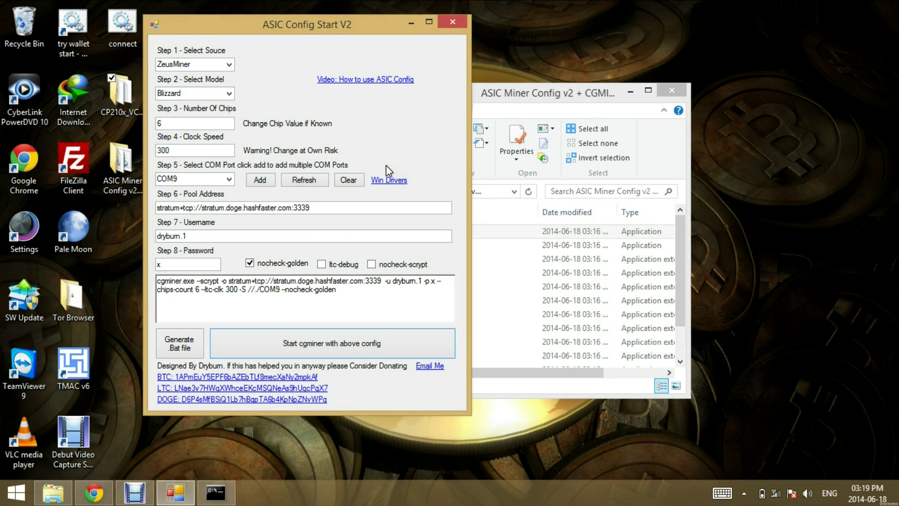
click(229, 179)
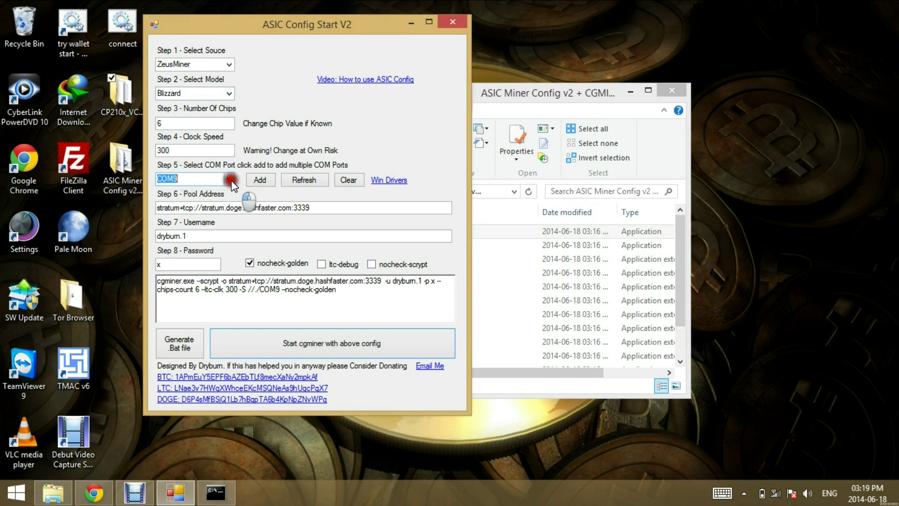
click(219, 191)
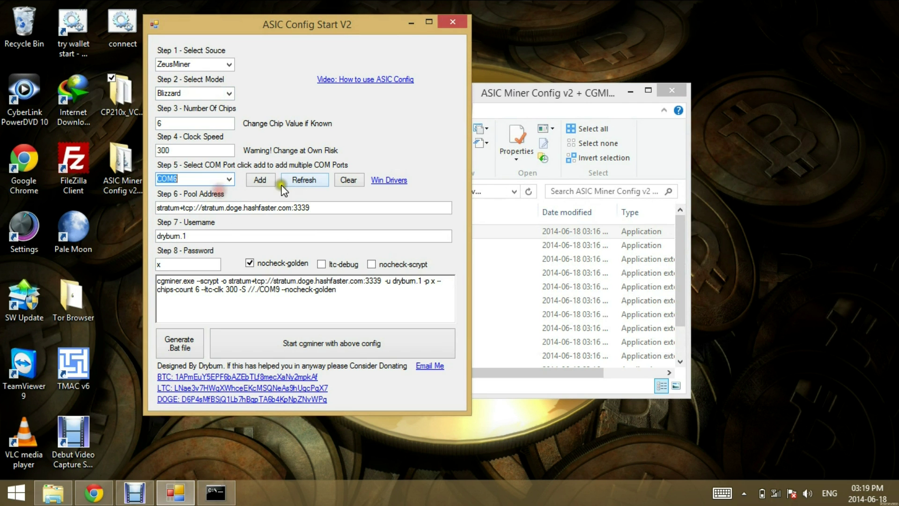
click(260, 180)
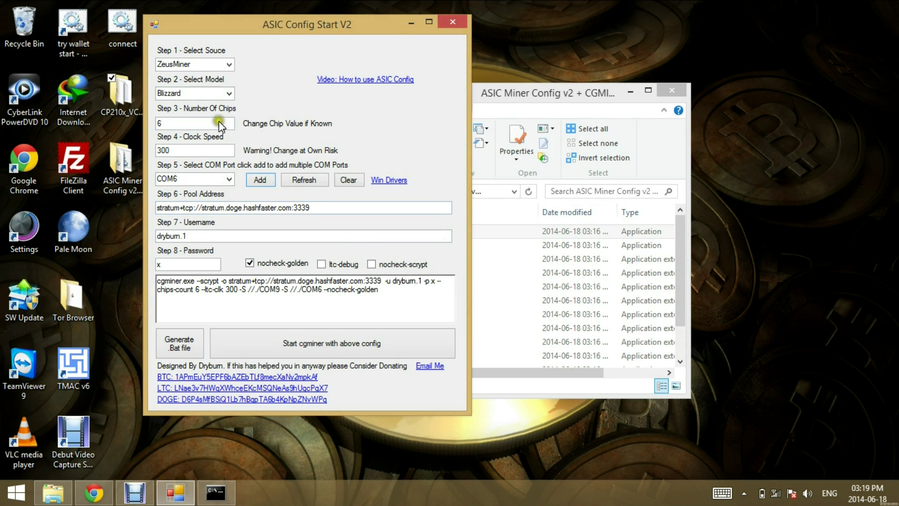
Set the Step 2 model to Lighting, giving 192 chips and --chips-count 192
click(230, 93)
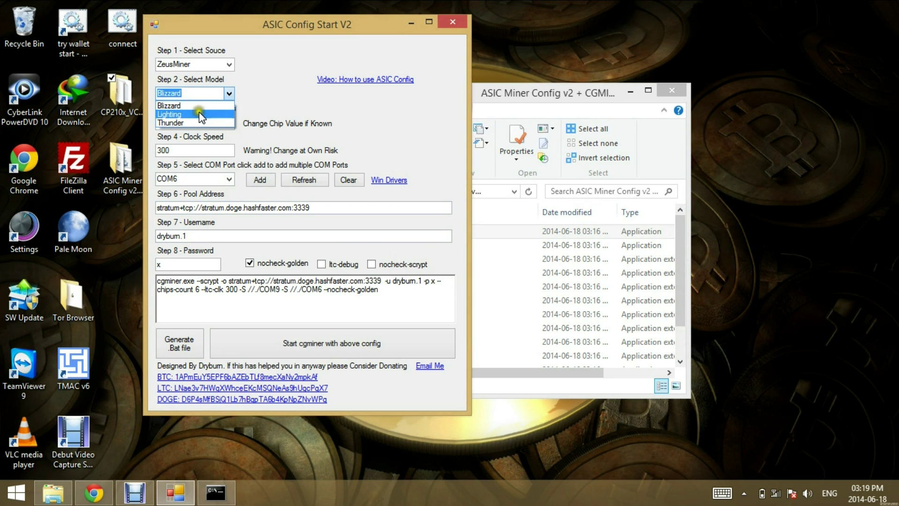
click(202, 115)
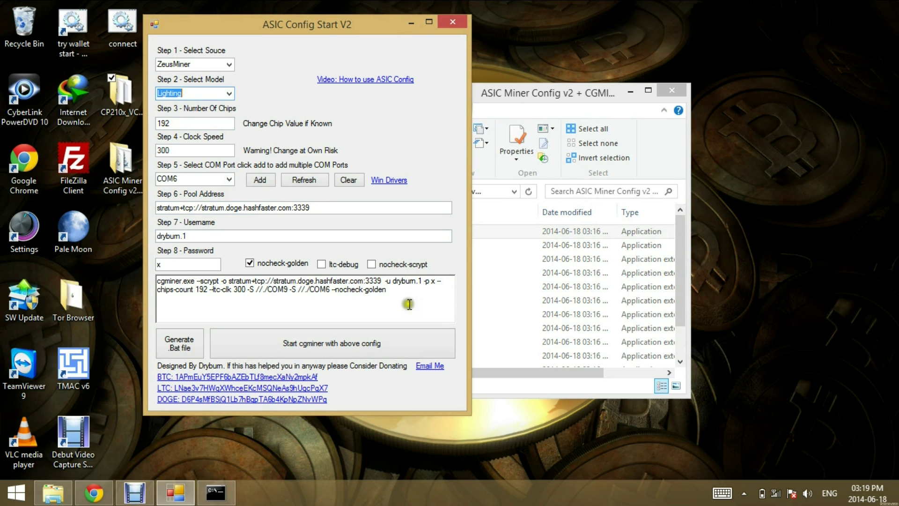
click(224, 94)
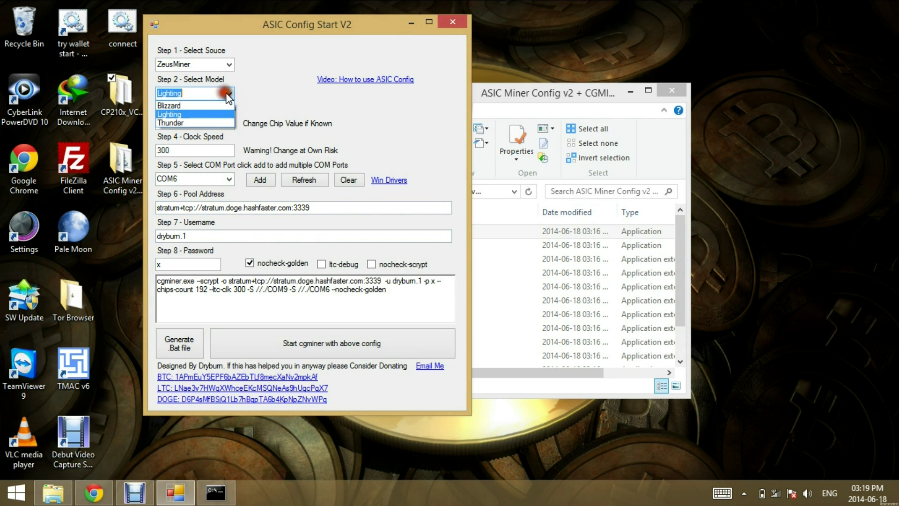
click(225, 94)
drag(289, 25, 307, 32)
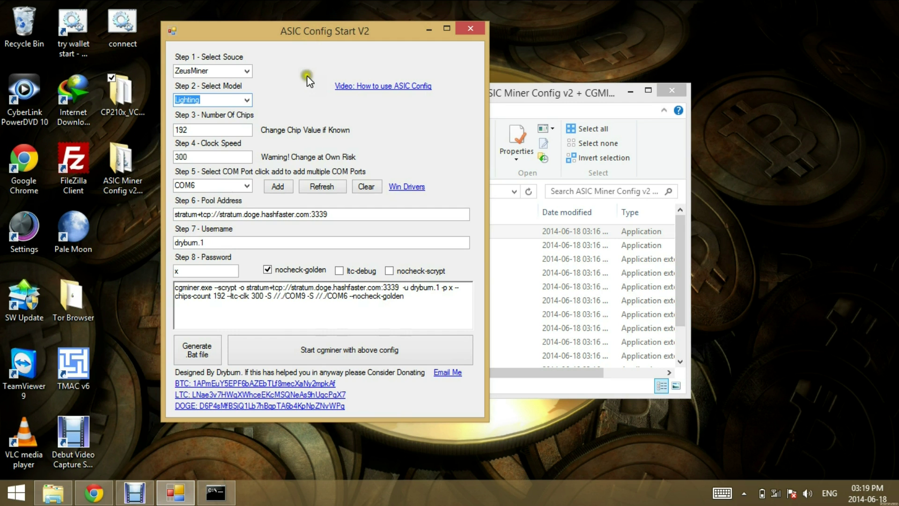
click(242, 100)
click(244, 100)
click(246, 101)
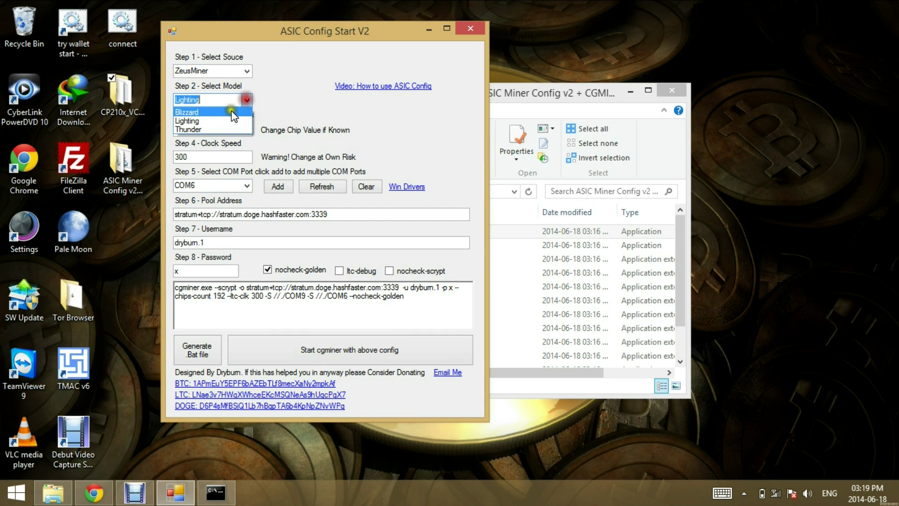
click(230, 111)
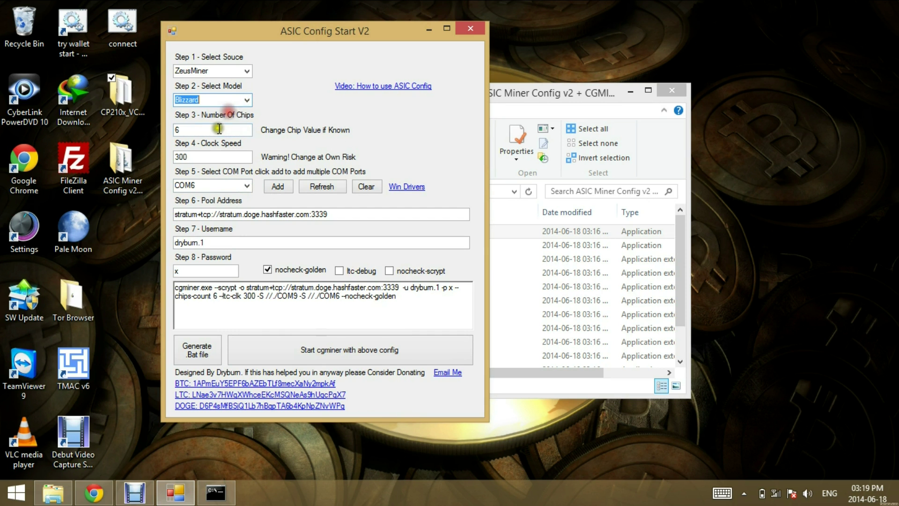
click(246, 100)
click(235, 119)
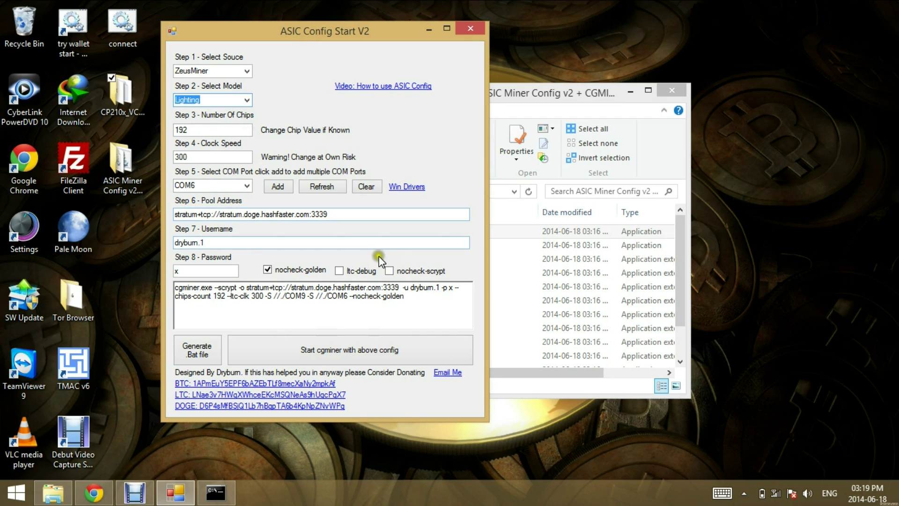
double_click(201, 130)
click(201, 131)
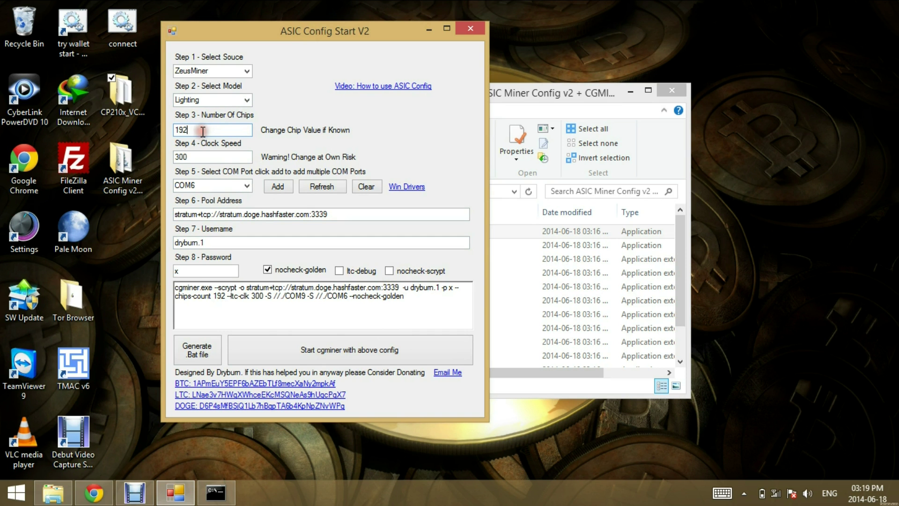